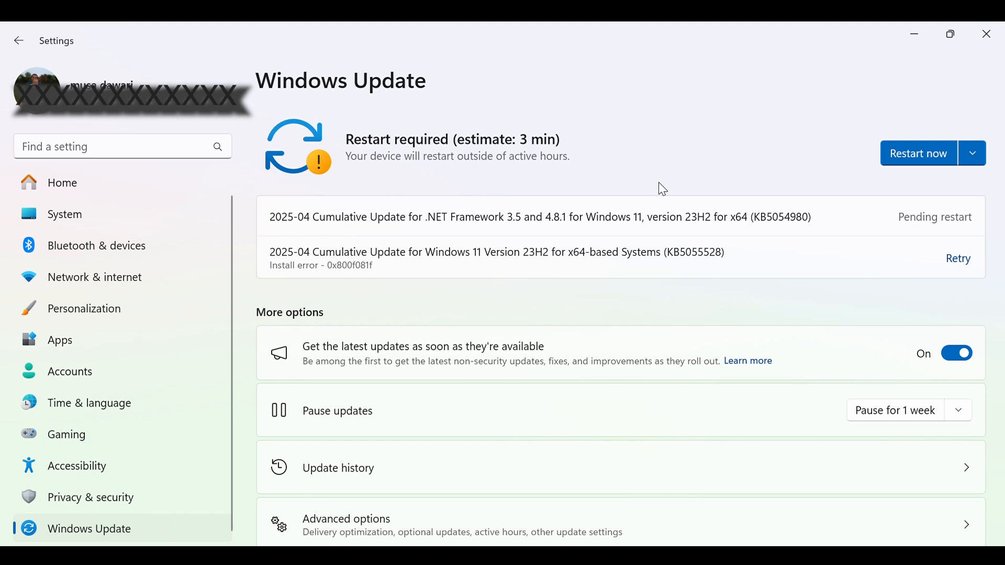
- Examine the failed 2025-04 cumulative update entry for its system architecture and KB number
drag(467, 255, 594, 264)
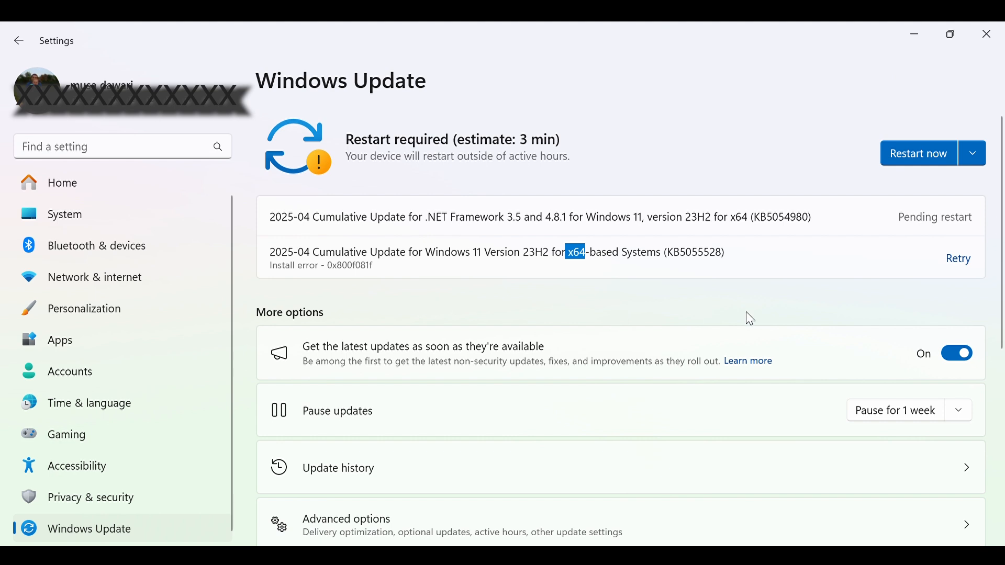
drag(674, 257, 729, 259)
click(700, 277)
click(581, 555)
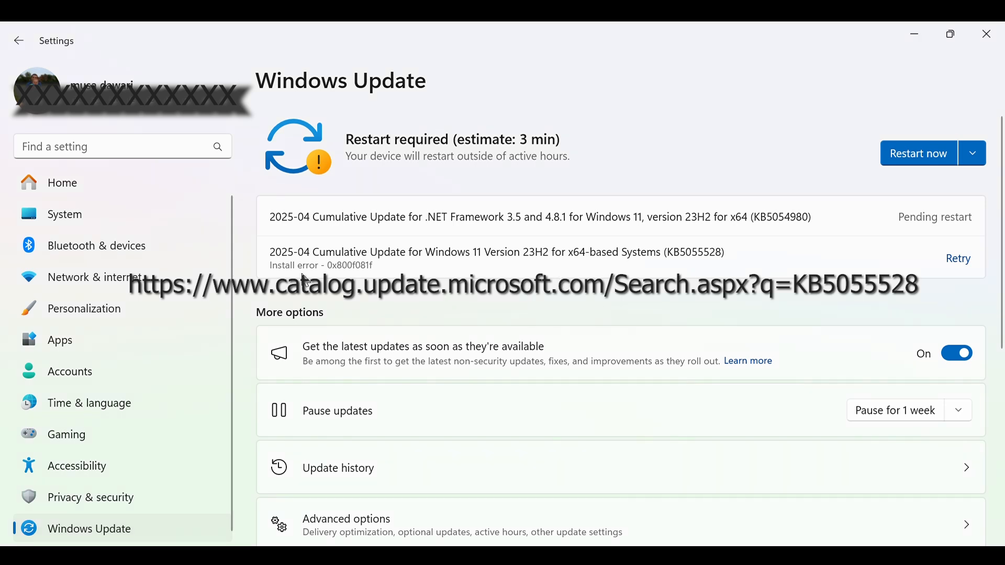
- Open the System About page and check the system type and Windows edition
click(78, 217)
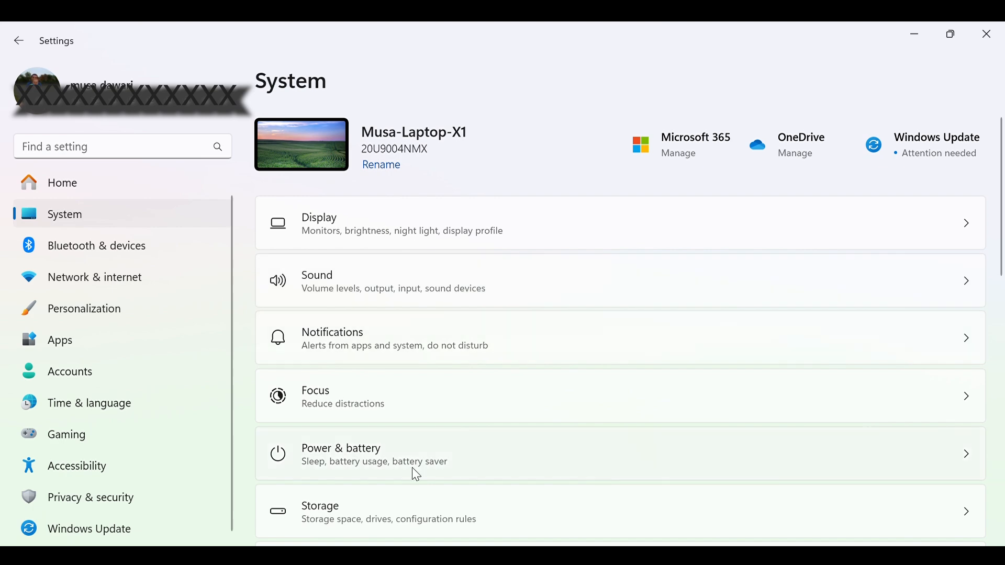
scroll(347, 377, down, 1)
scroll(346, 377, down, 10)
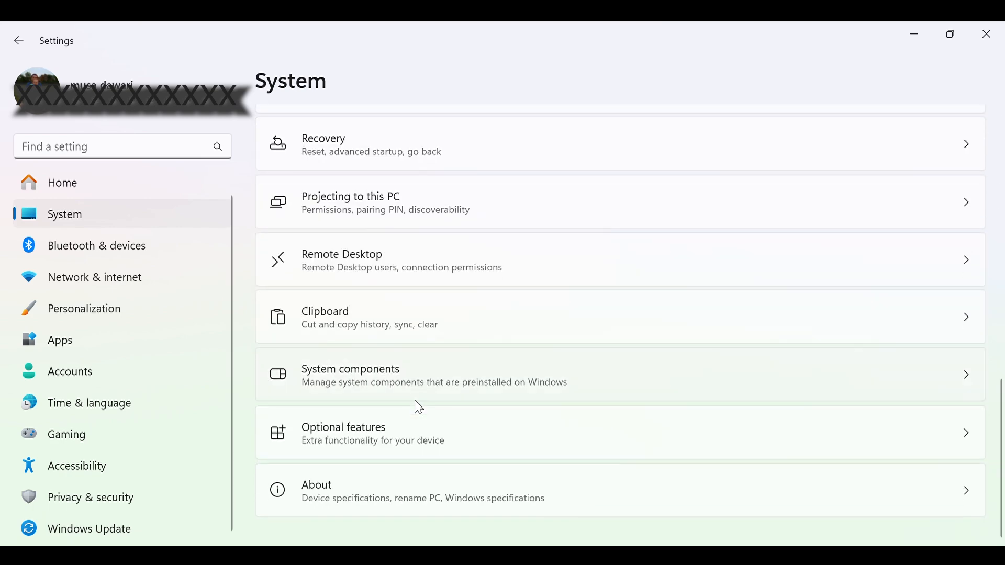
click(381, 484)
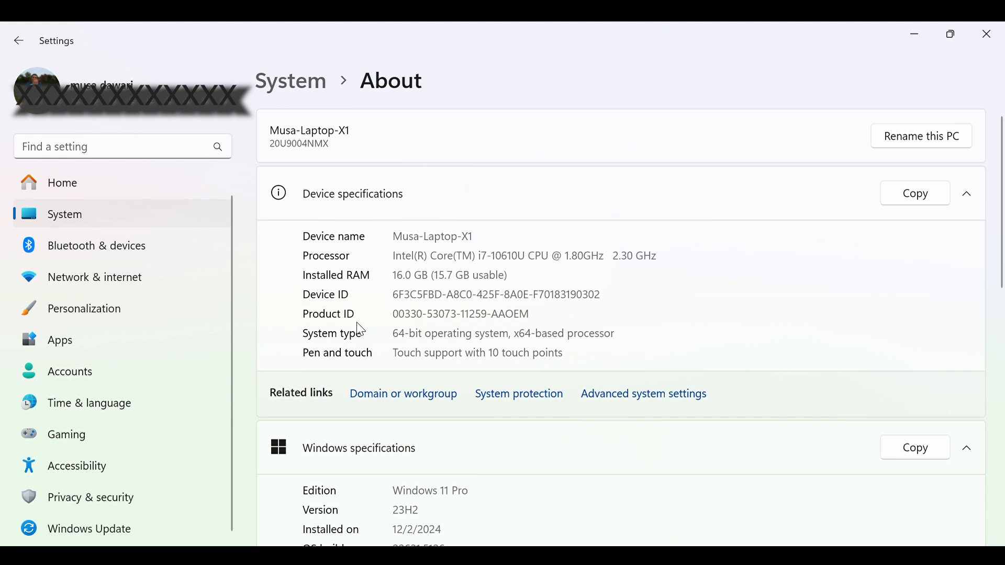
drag(519, 337, 621, 343)
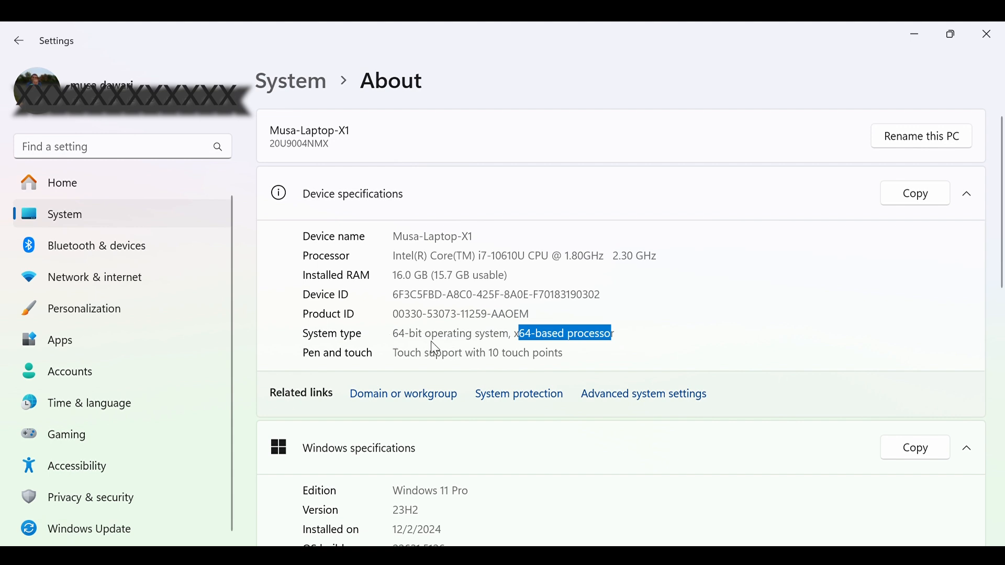
drag(473, 495, 394, 494)
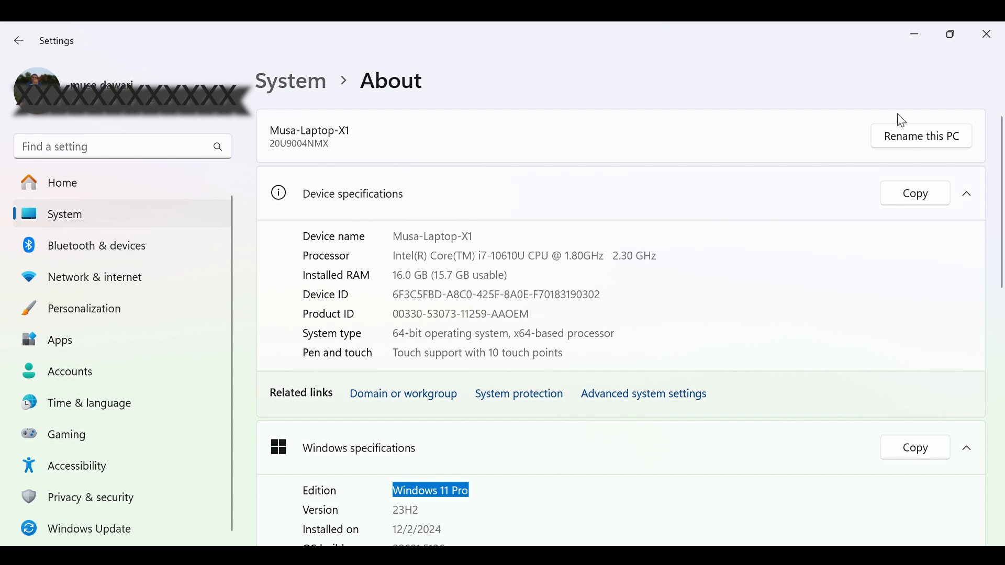
- Switch to Chrome and select the address of the Microsoft Update Catalog search page for KB5055528
click(915, 35)
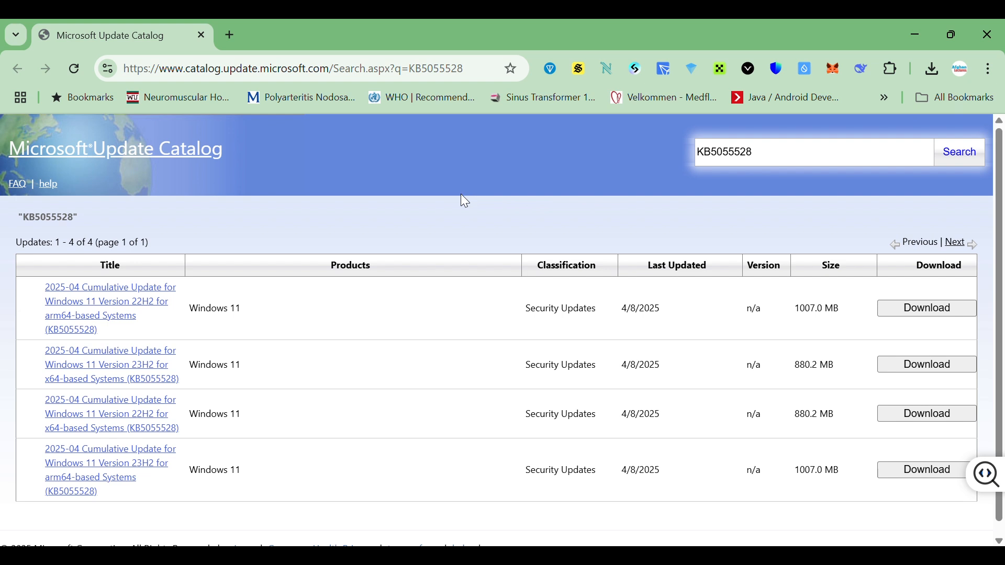
click(473, 74)
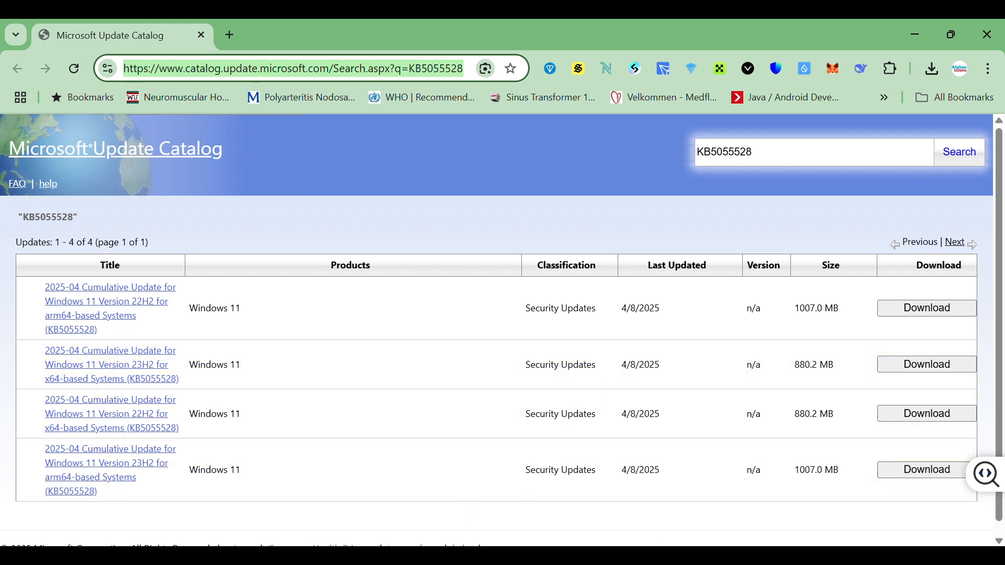
- In the Services console, set the App Readiness service's startup type to Automatic and start the service
click(587, 556)
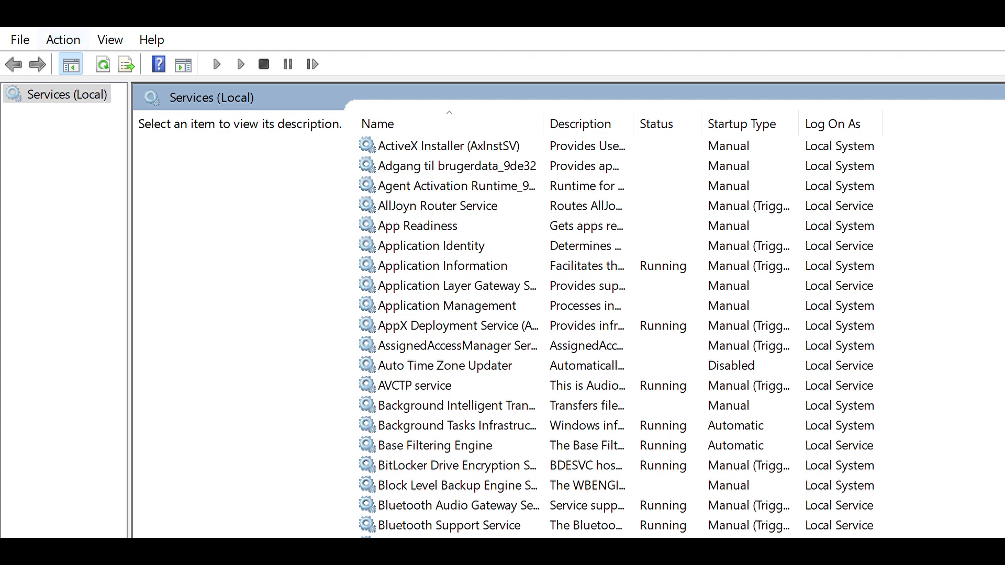
scroll(329, 358, down, 1)
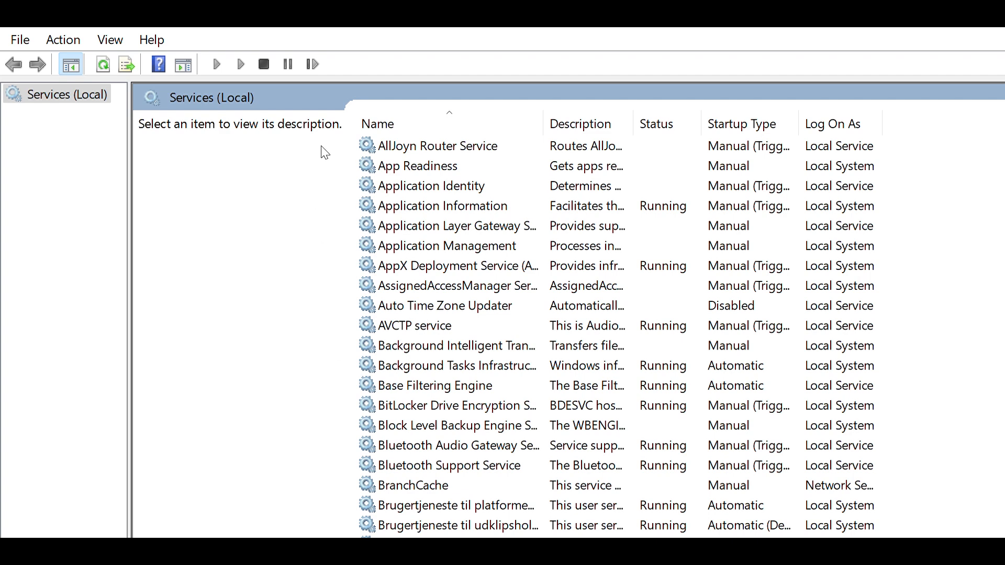
key(Down)
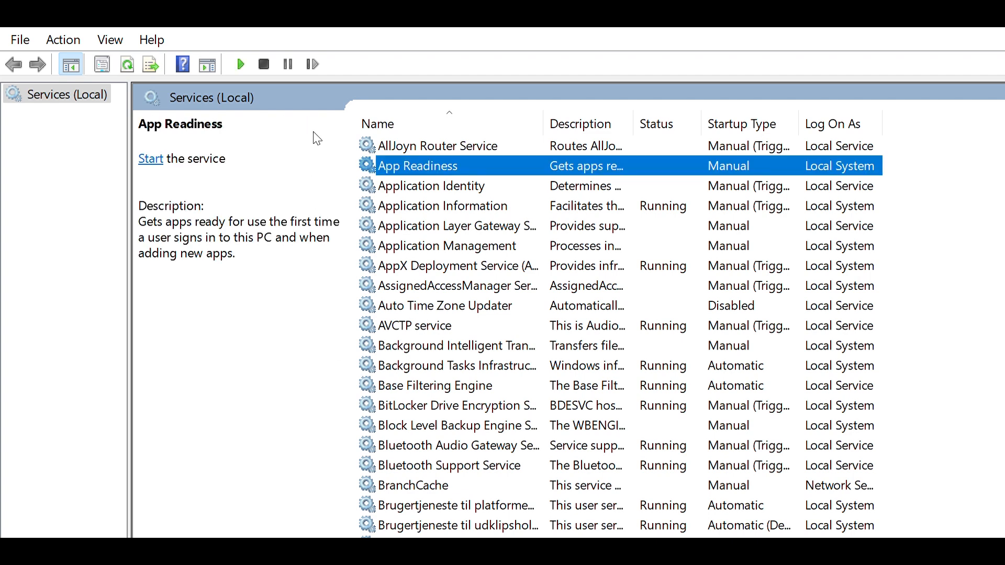
click(381, 275)
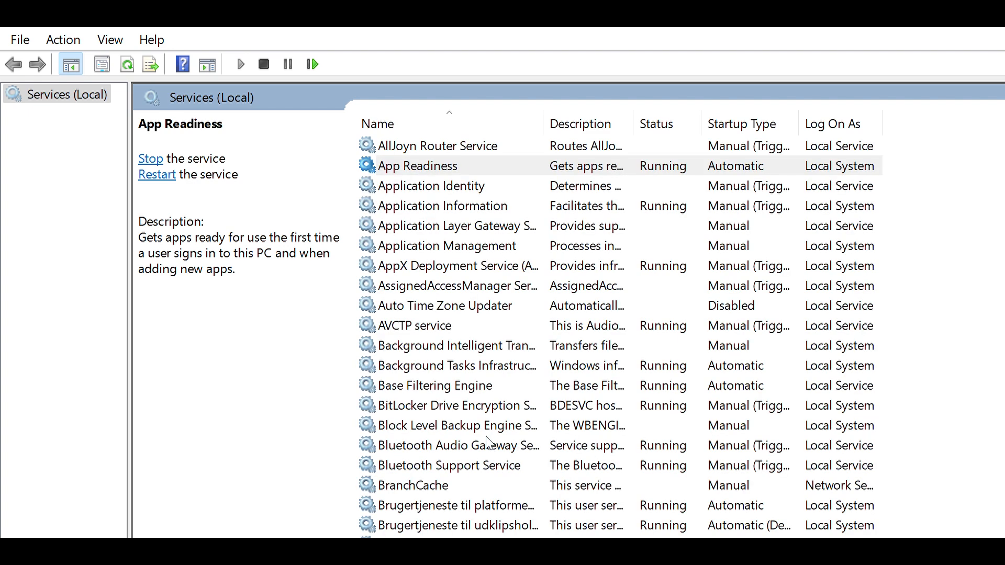
click(315, 128)
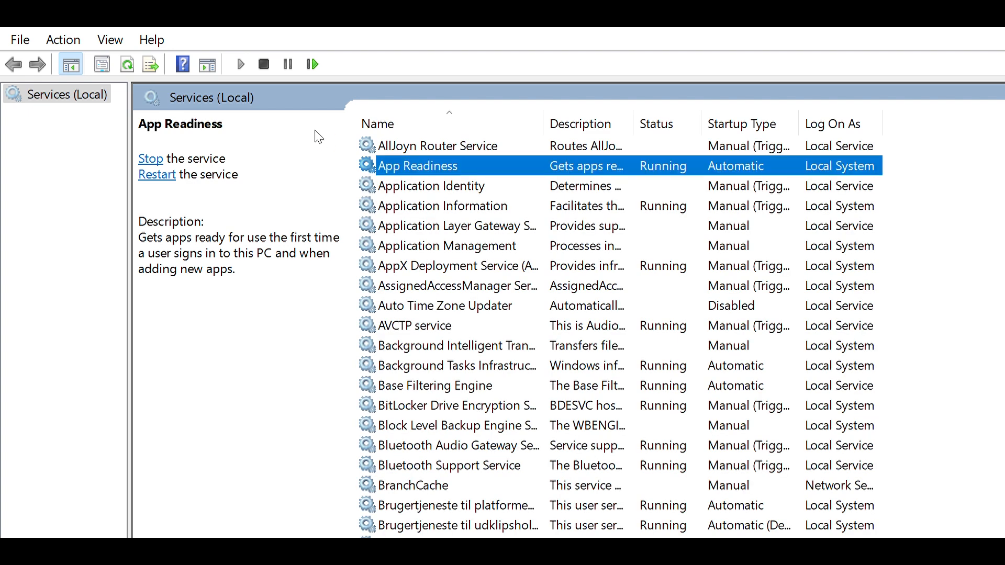
click(367, 213)
- Set the Background Intelligent Transfer Service to Automatic (Delayed Start) and start it
key(b)
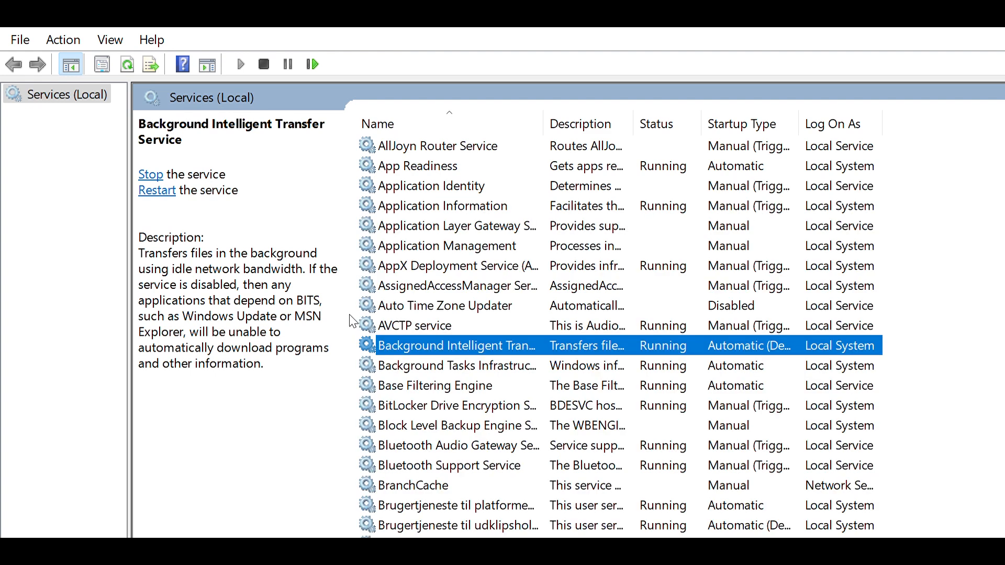
- Set the startup type of Cryptographic Services to Automatic and restart the service
scroll(351, 322, down, 1)
scroll(352, 321, down, 1)
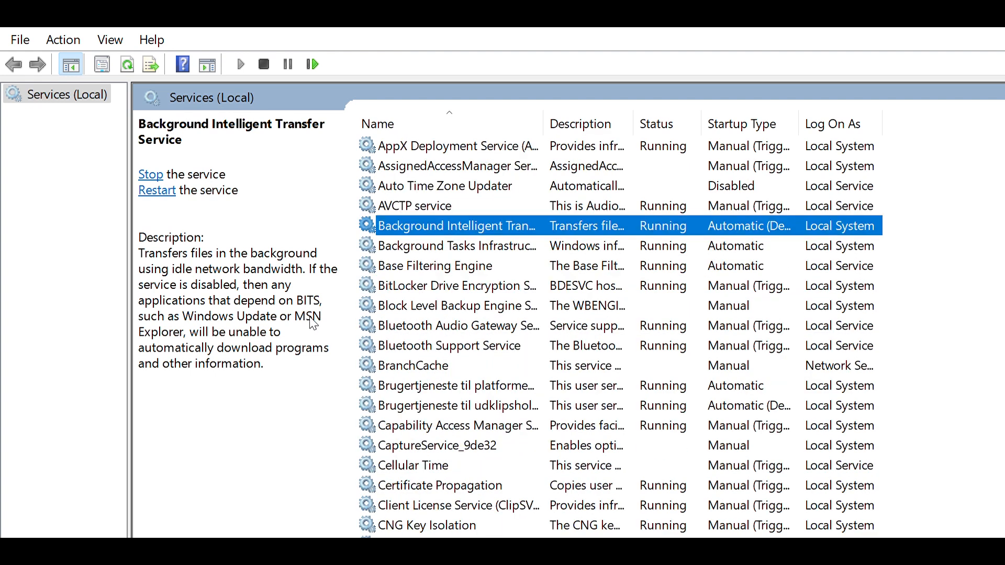
scroll(335, 390, down, 1)
scroll(336, 391, down, 2)
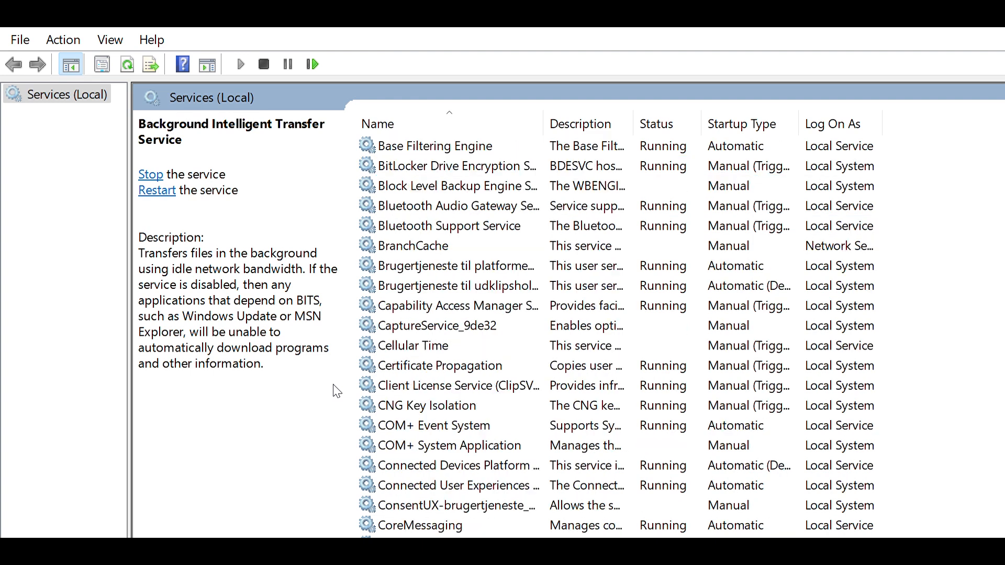
click(328, 416)
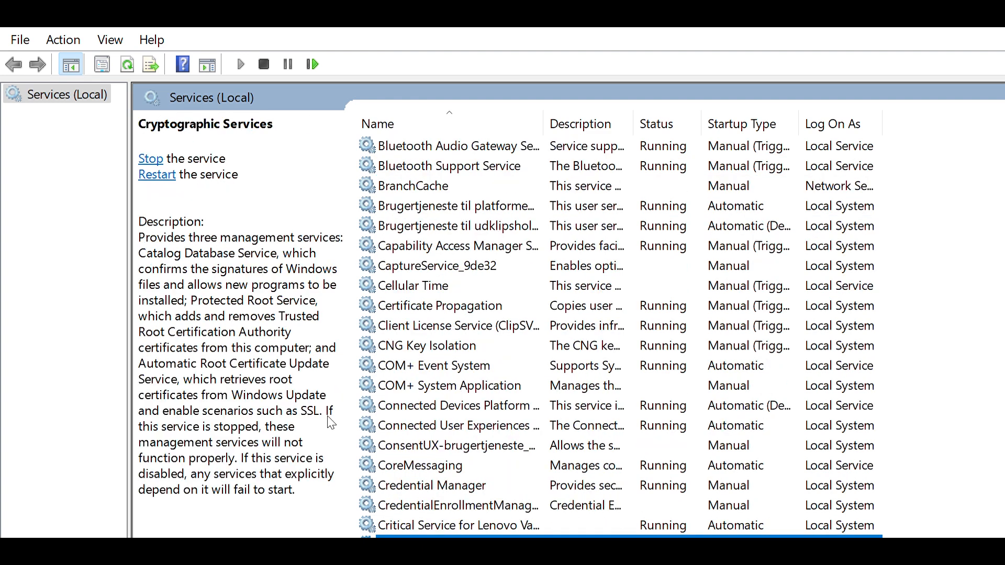
click(373, 382)
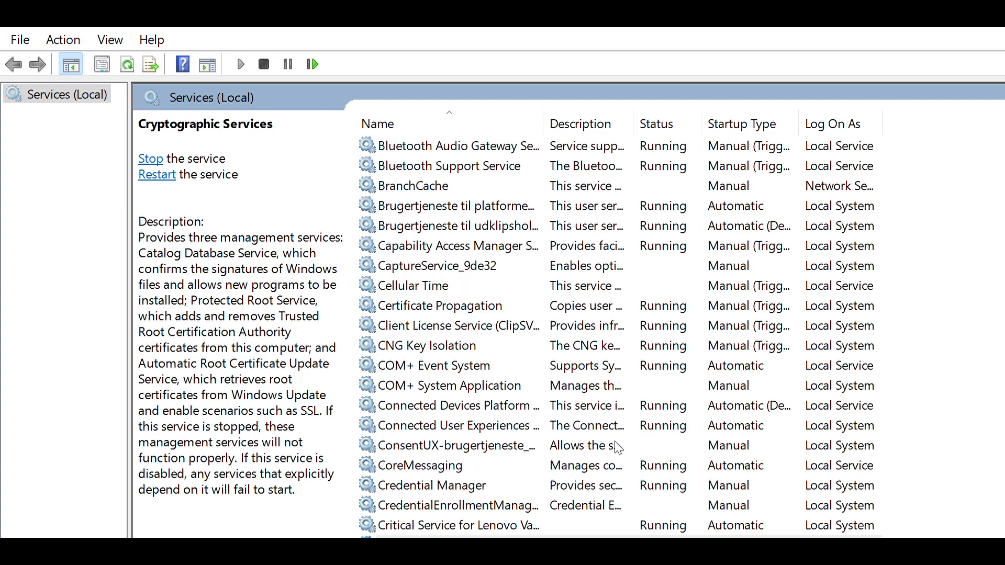
click(483, 440)
click(330, 421)
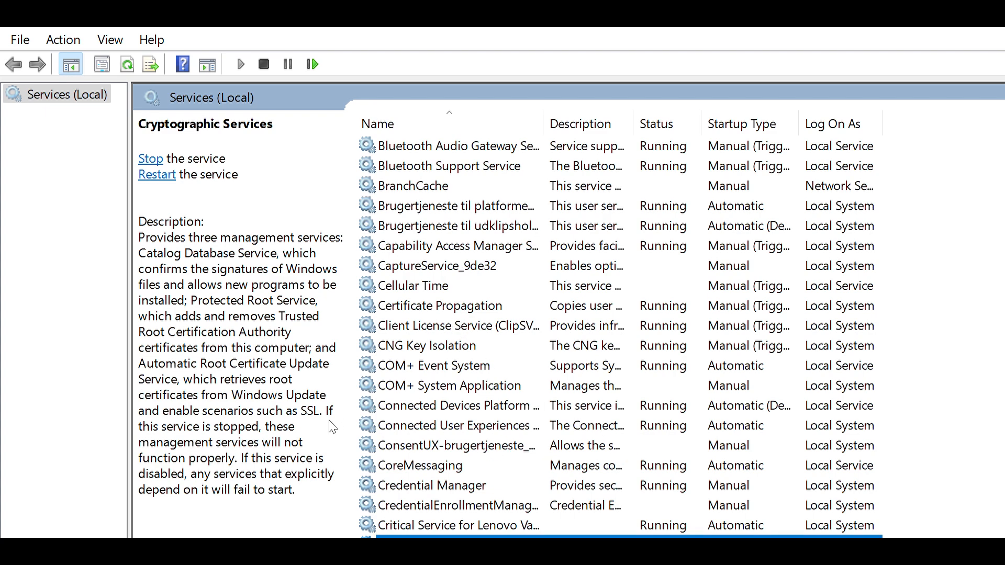
click(385, 310)
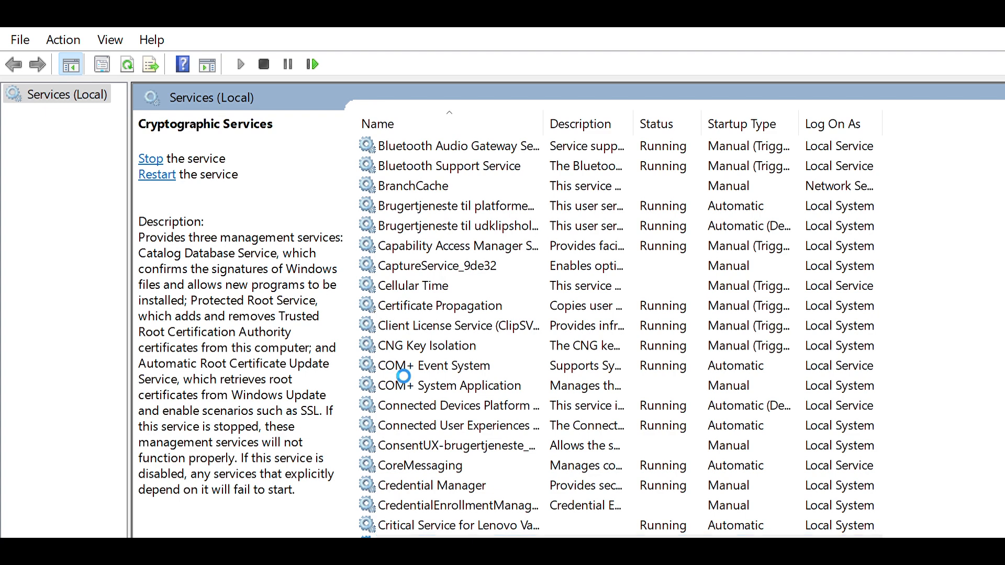
- Find the Windows Update service and set its startup type to Automatic
scroll(394, 369, down, 6)
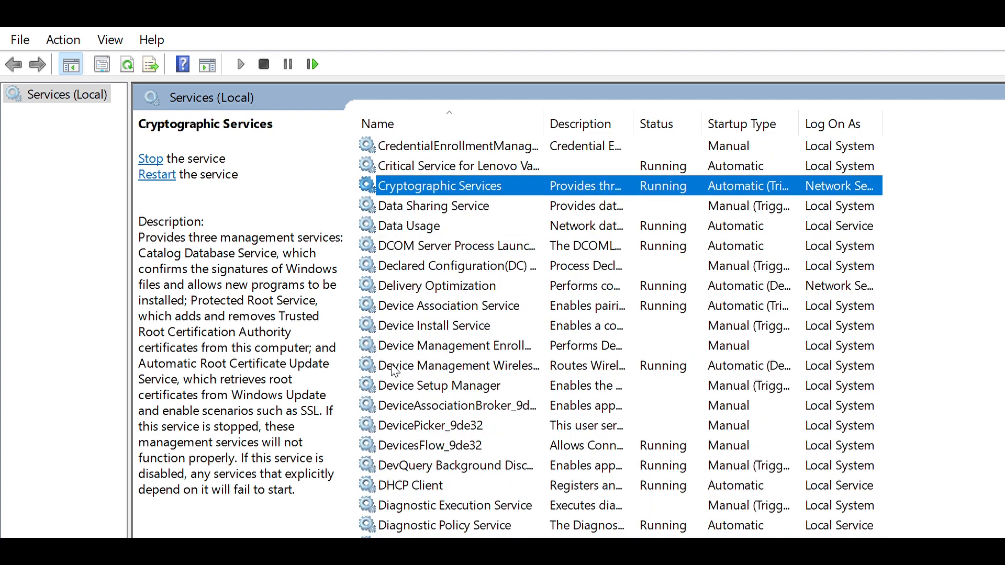
scroll(394, 369, down, 1)
scroll(393, 366, down, 6)
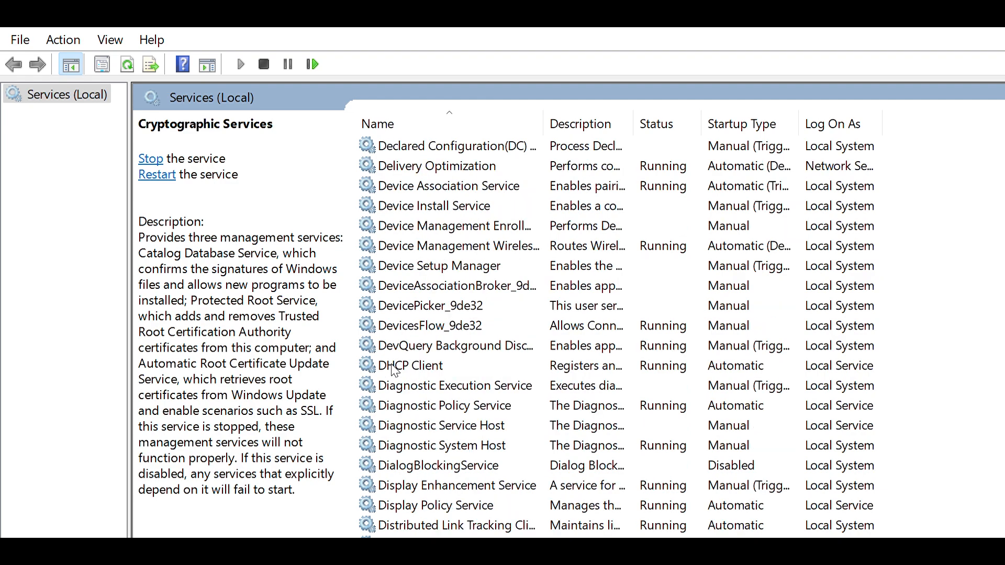
scroll(361, 421, down, 11)
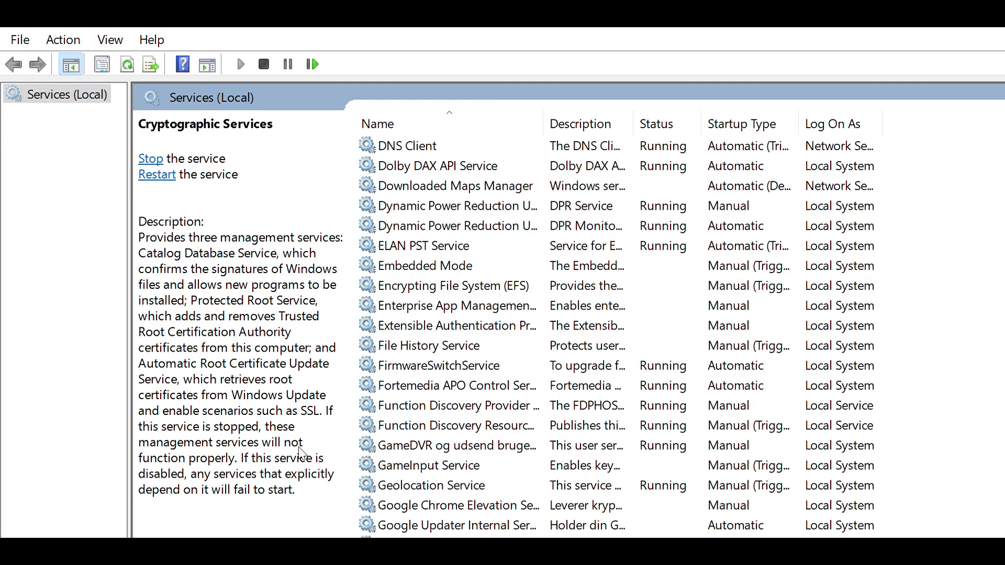
scroll(307, 463, down, 20)
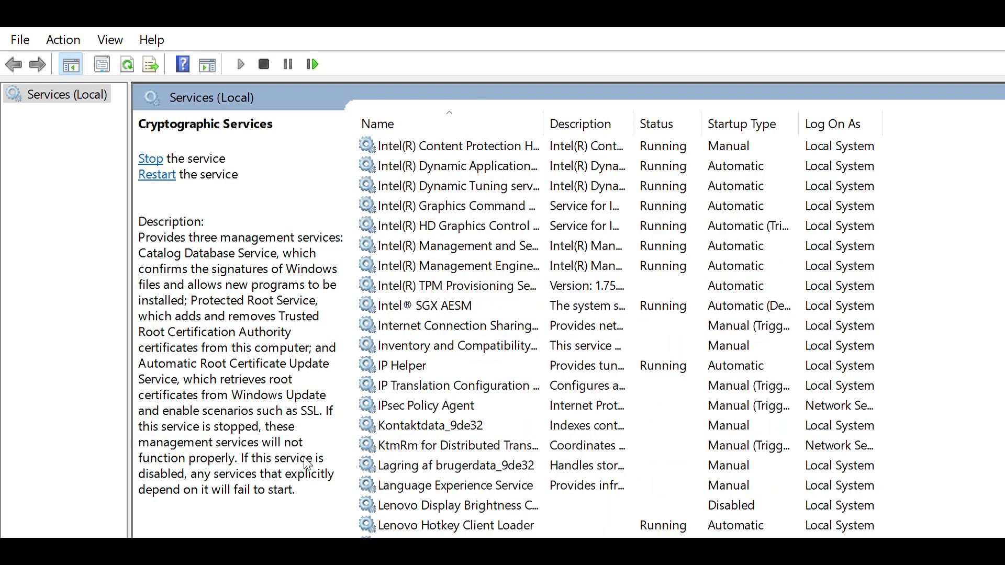
scroll(328, 473, down, 20)
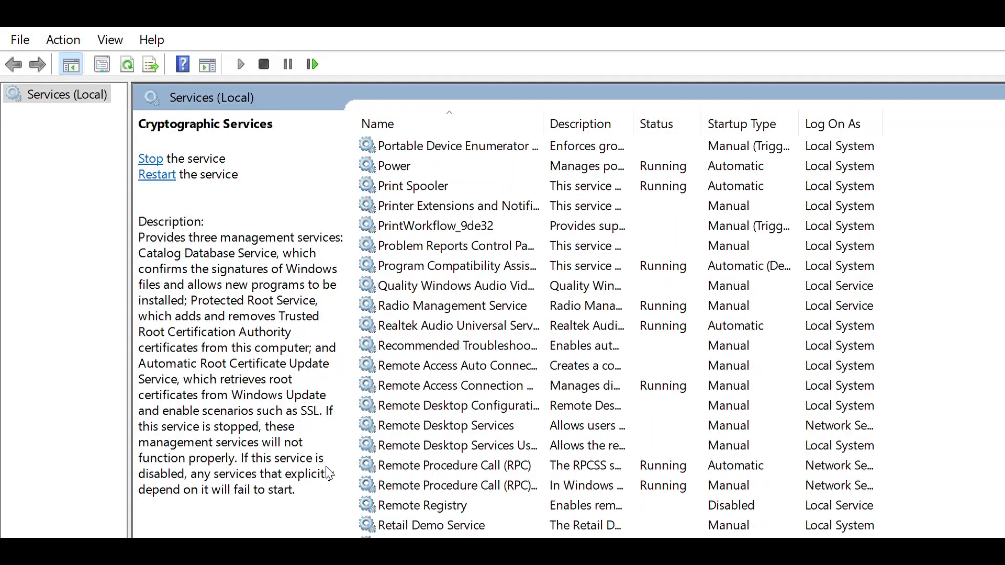
scroll(328, 473, down, 13)
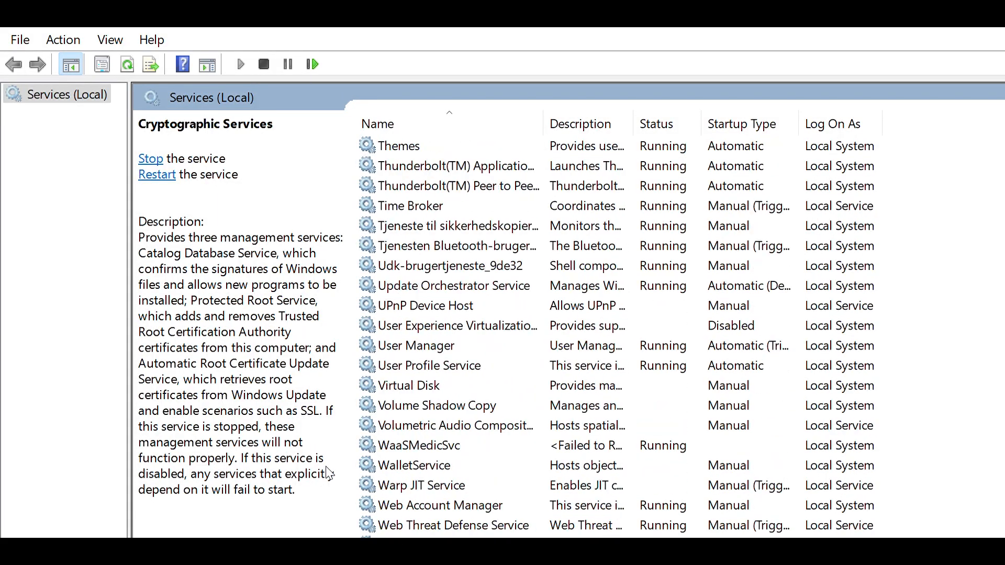
scroll(328, 435, down, 7)
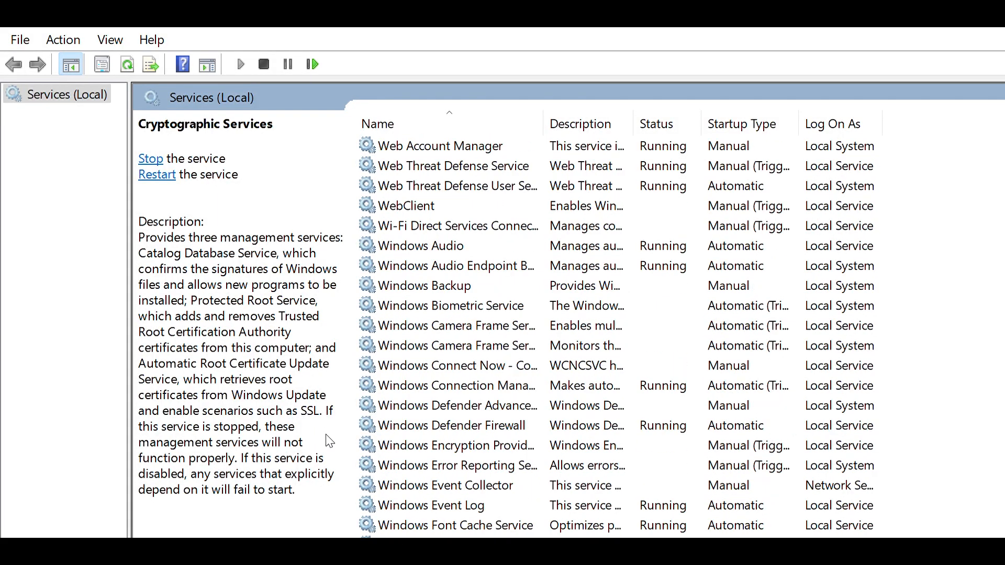
scroll(348, 468, down, 2)
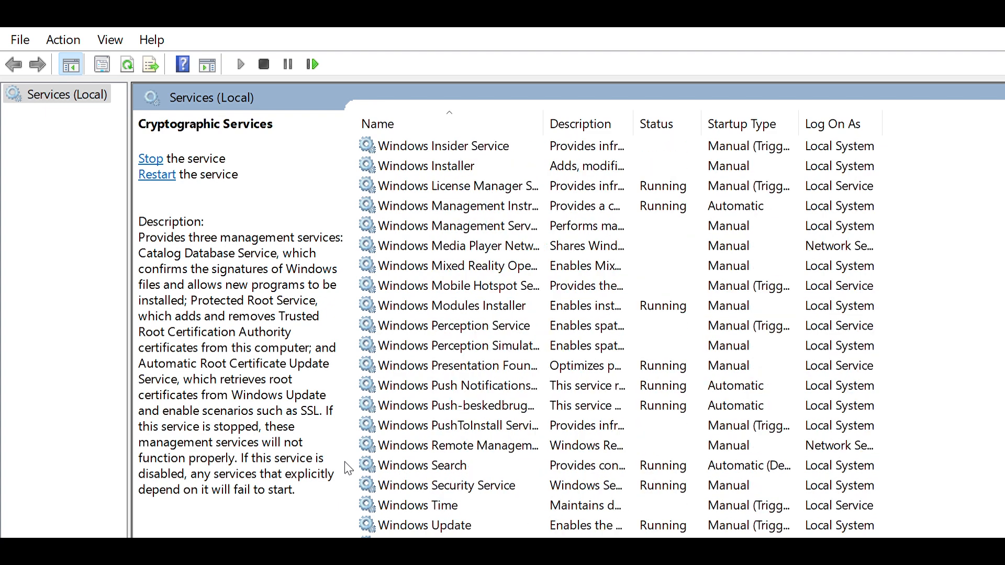
scroll(348, 468, down, 2)
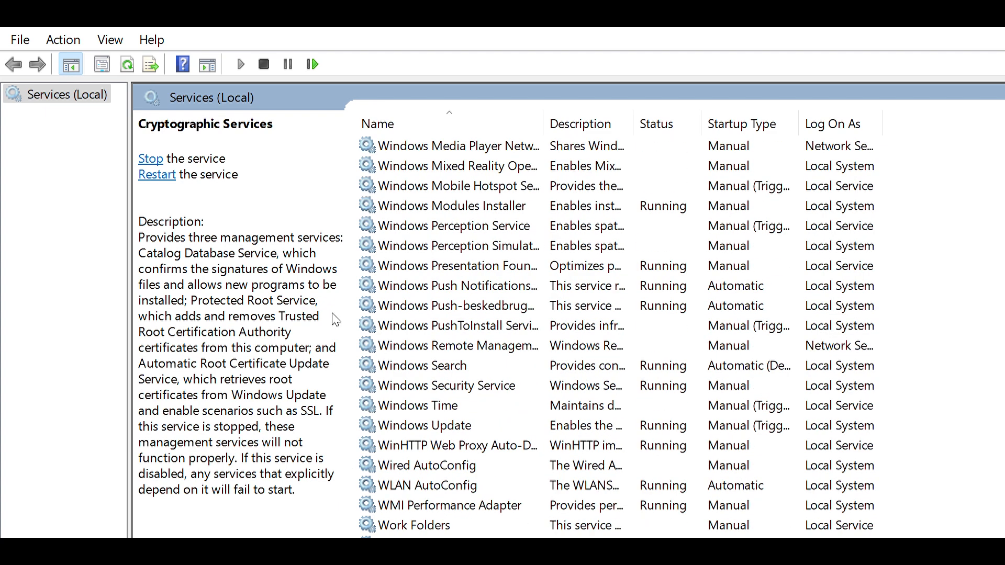
click(424, 426)
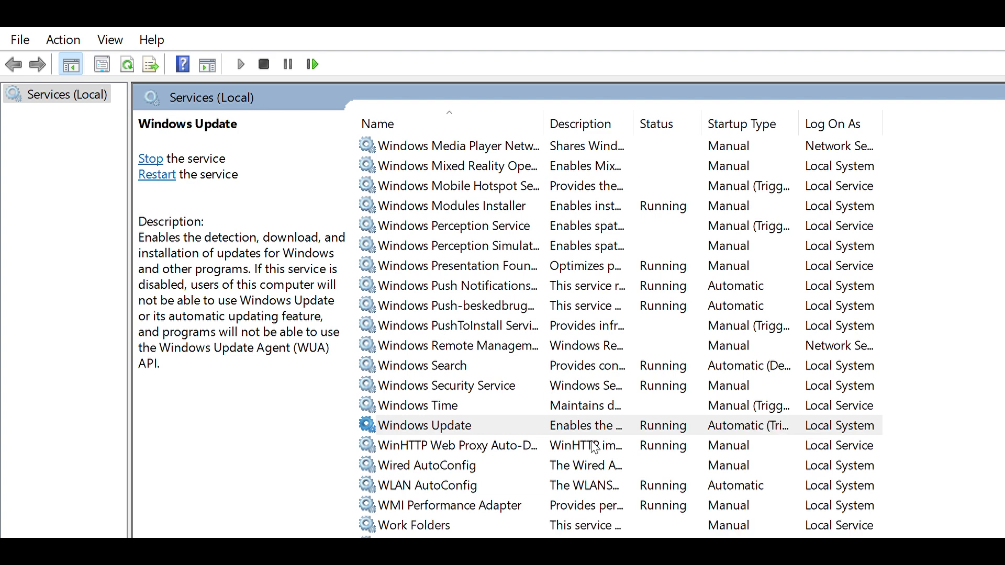
click(466, 428)
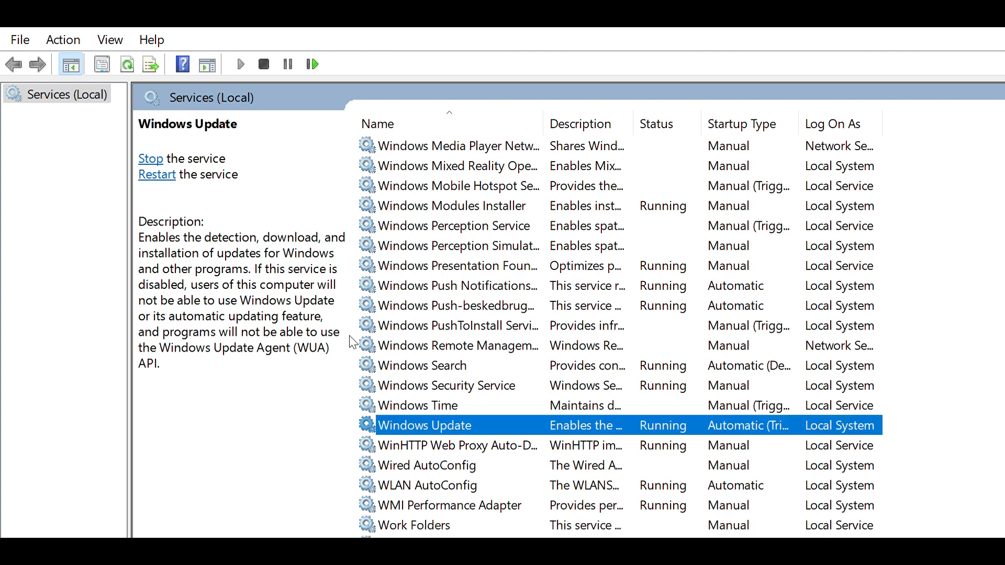